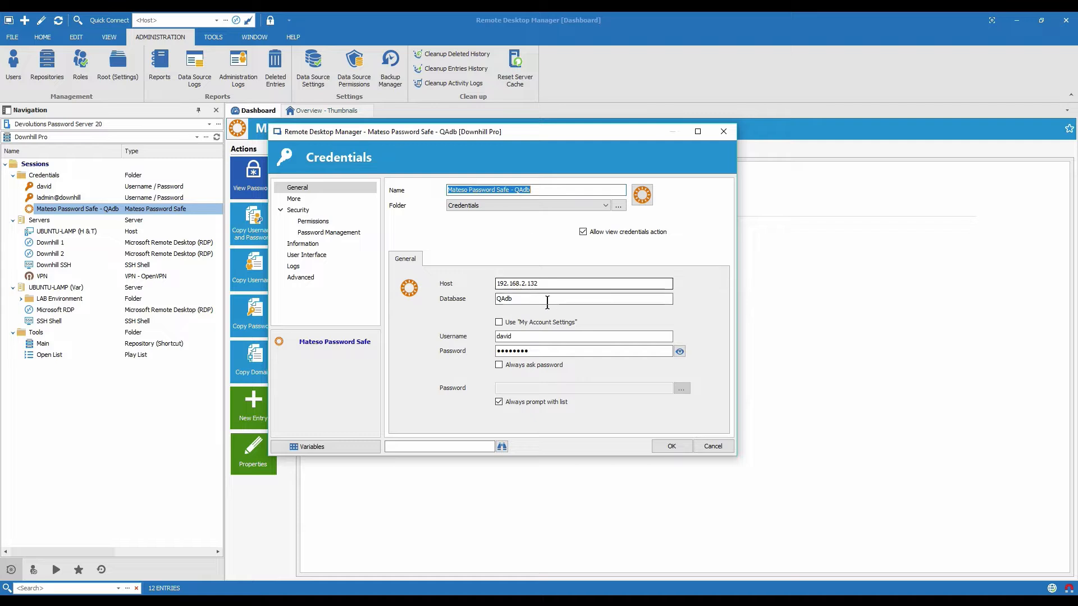
Review the host, database, username and password fields of the Mateso Password Safe - QAdb credential entry and accept it
click(568, 284)
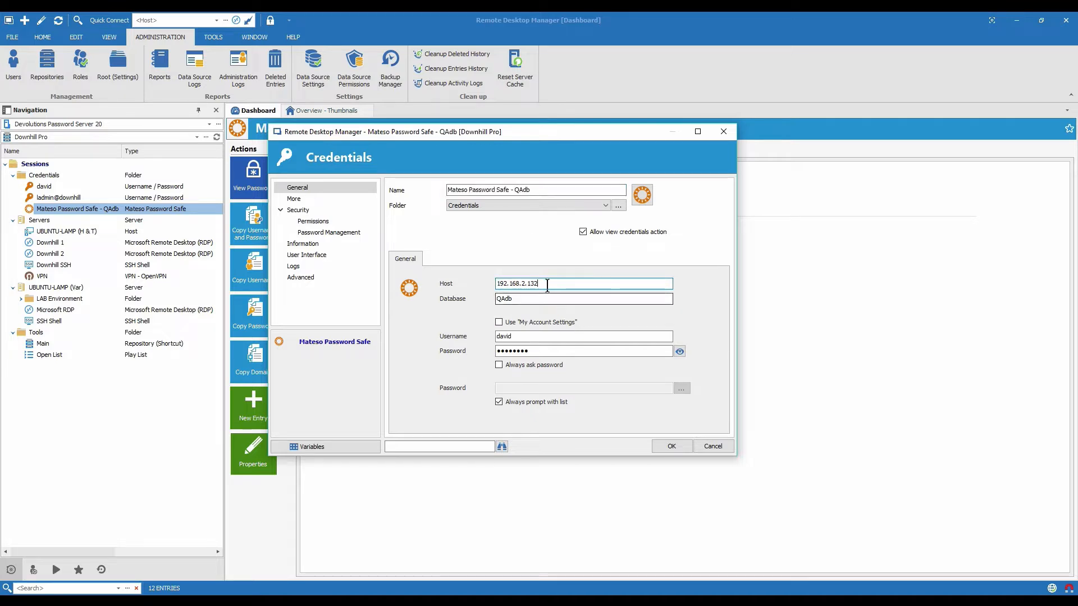
key(ctrl+a)
key(Tab)
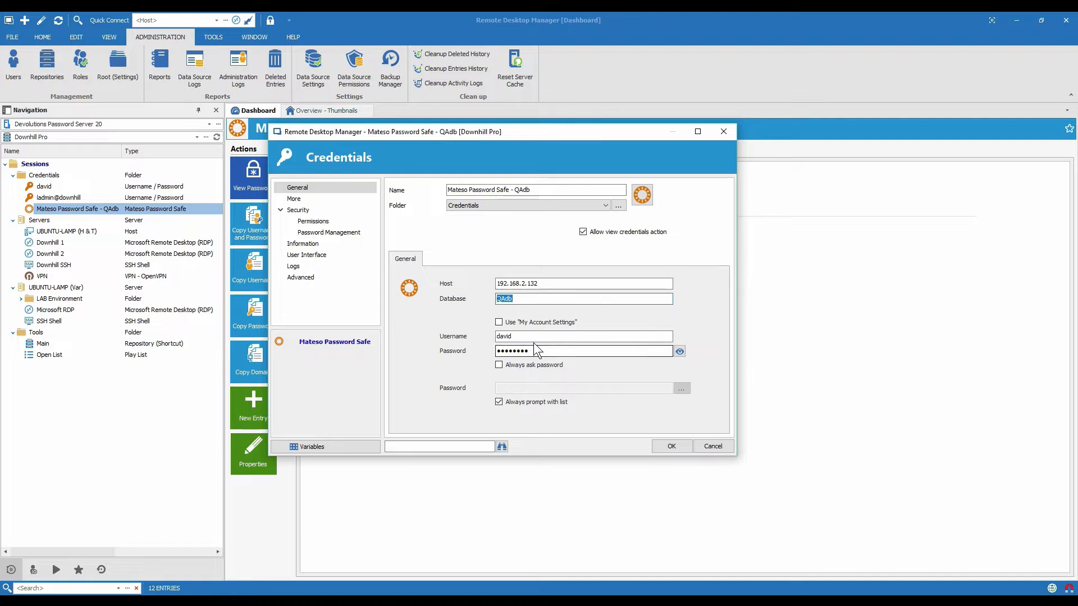
drag(520, 335, 478, 349)
key(Tab)
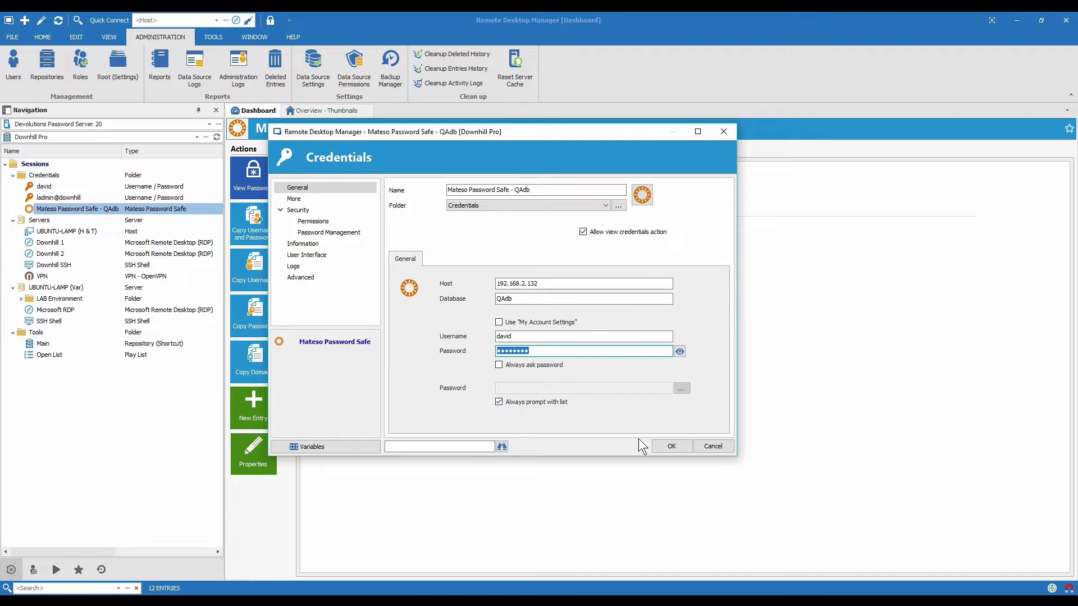
click(672, 447)
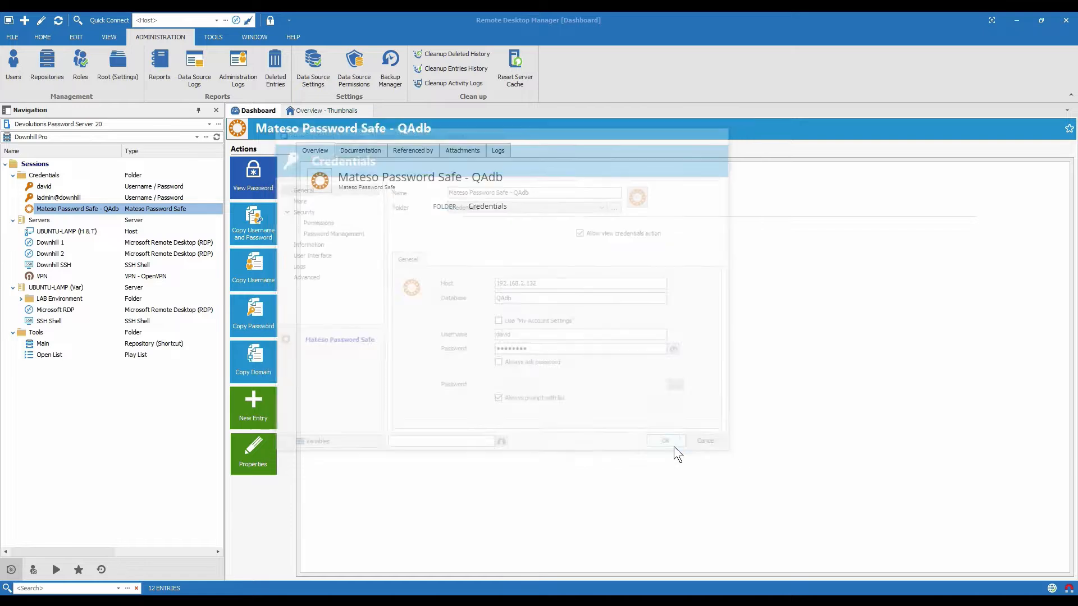
Set the Downhill SSH entry's credential repository source to Credentials\Mateso Password Safe - QAdb
click(68, 267)
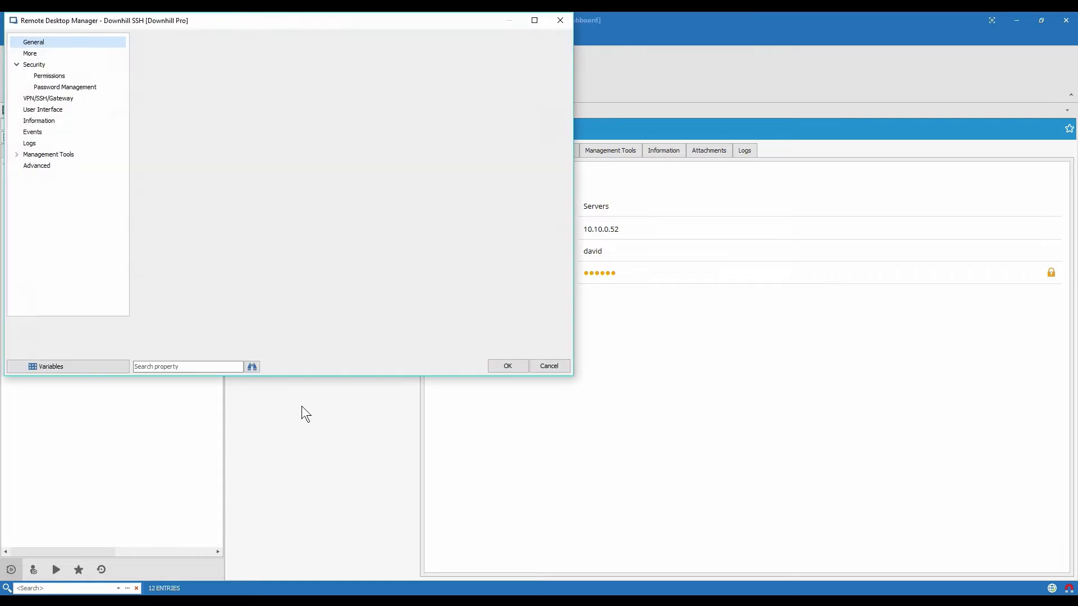
drag(299, 19, 501, 99)
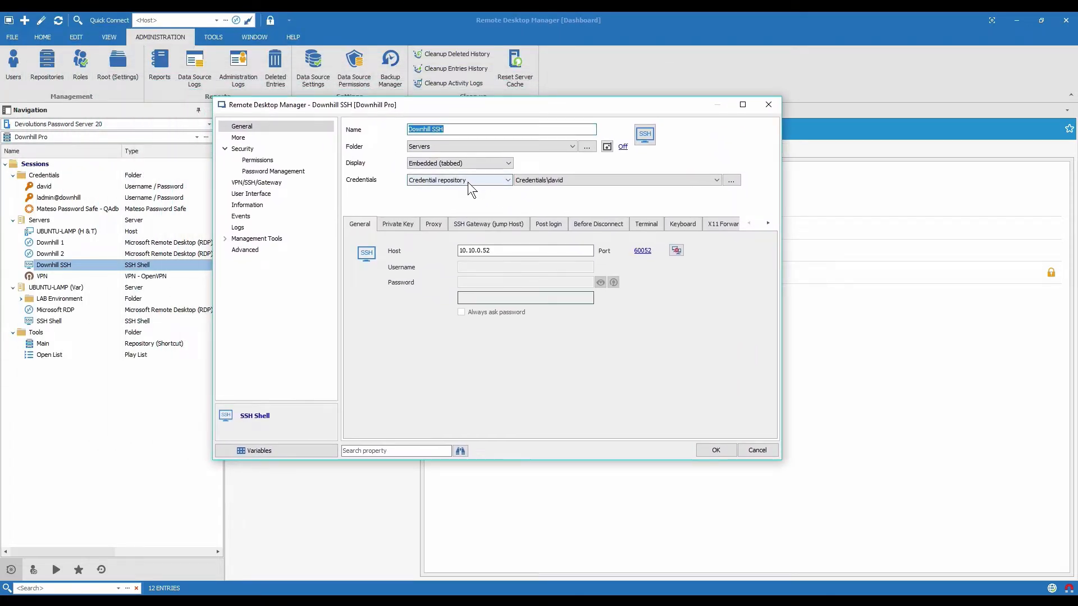
click(548, 181)
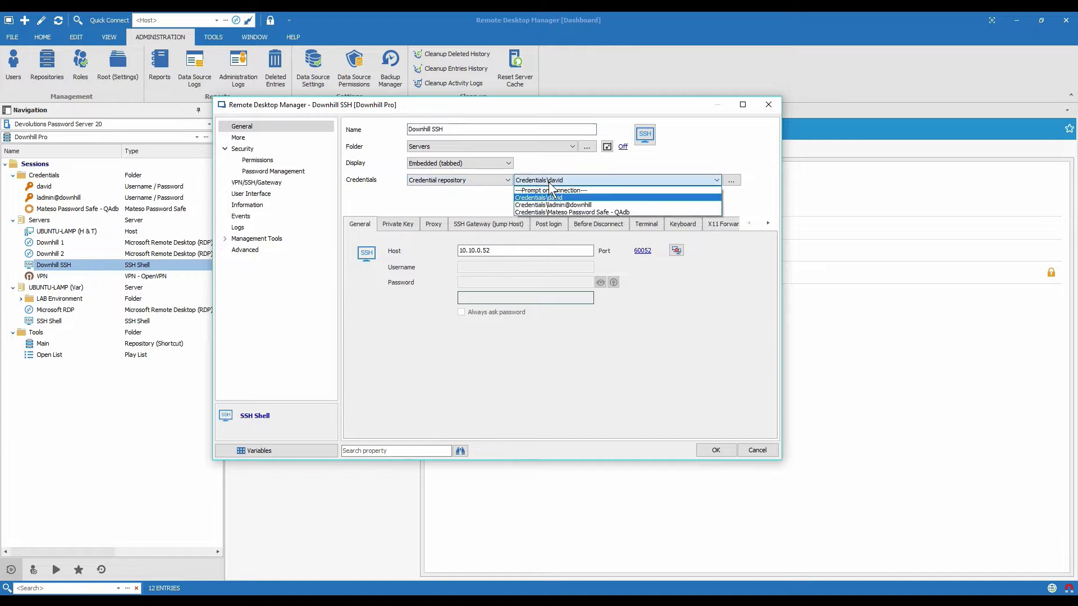
click(547, 212)
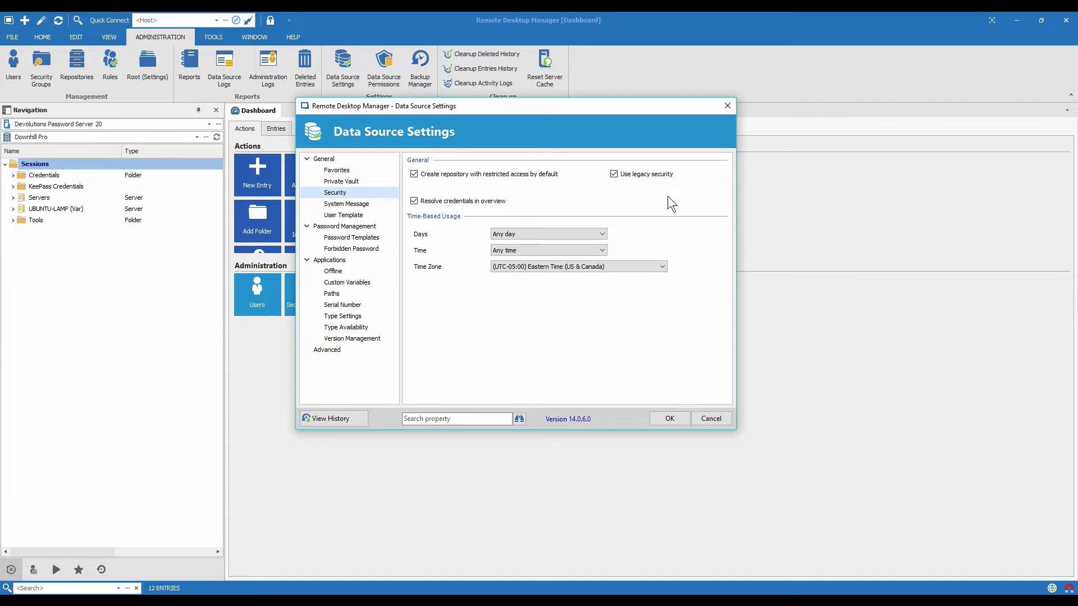
Disable the use of legacy security in the data source's security settings and save the change
click(616, 175)
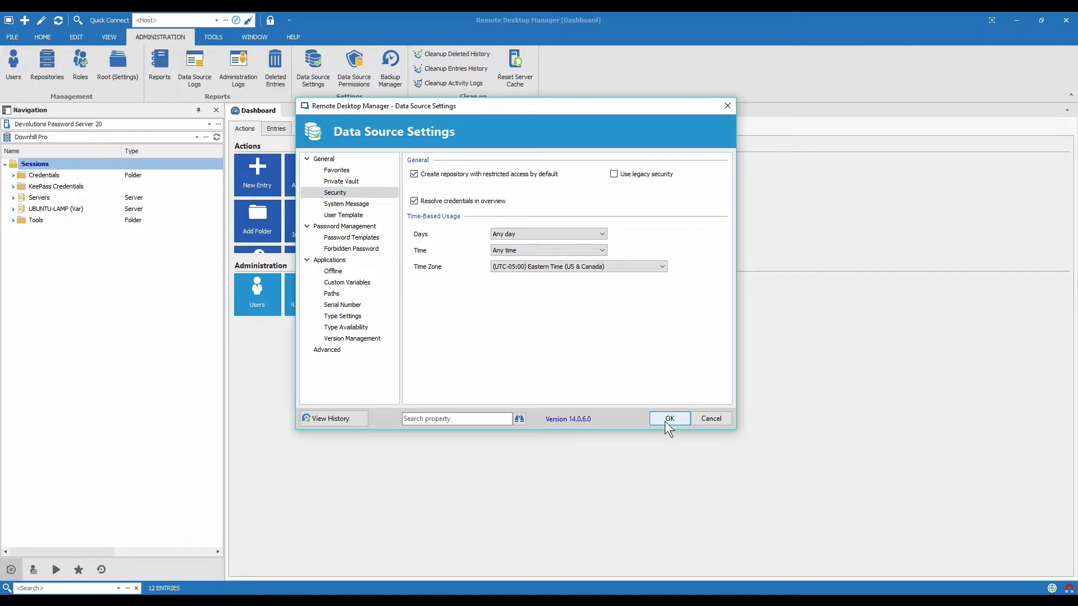
click(669, 426)
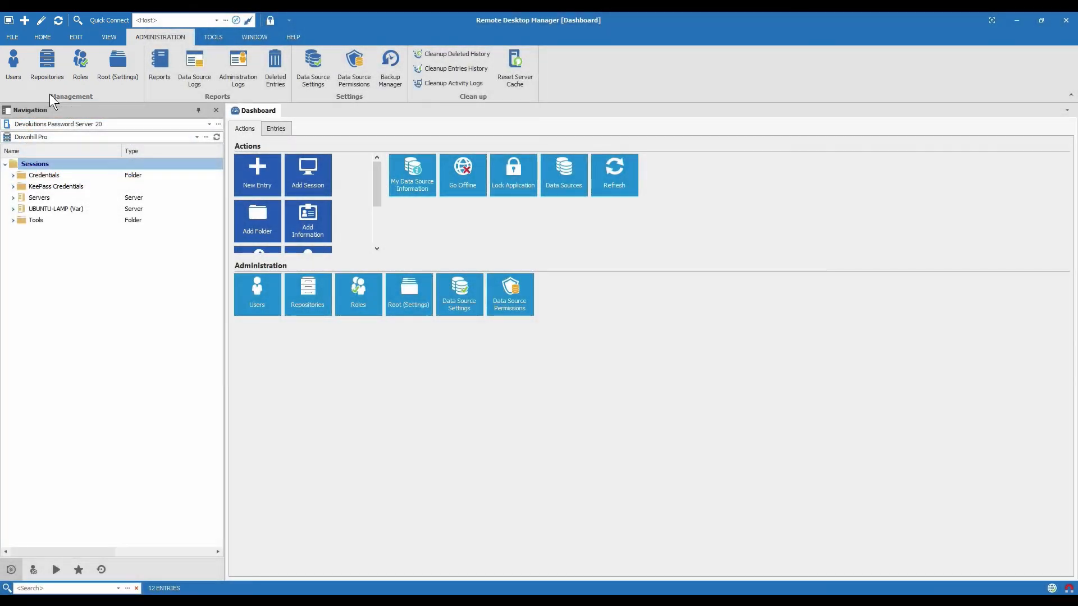
Examine the _admin user's management settings and the properties of the WINDJAMMER\Help Desk role
click(13, 77)
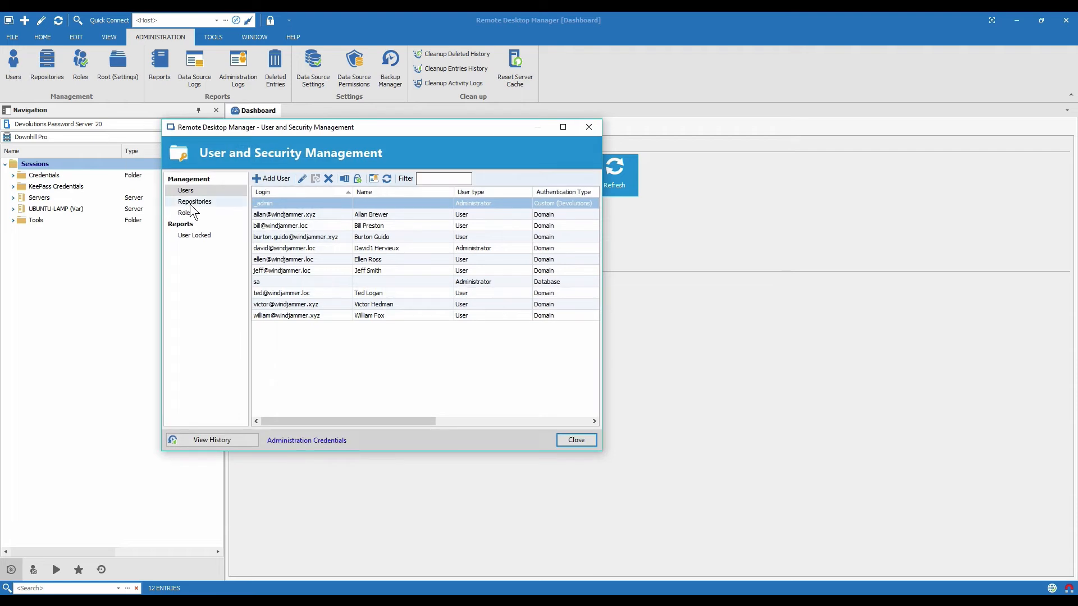
click(301, 179)
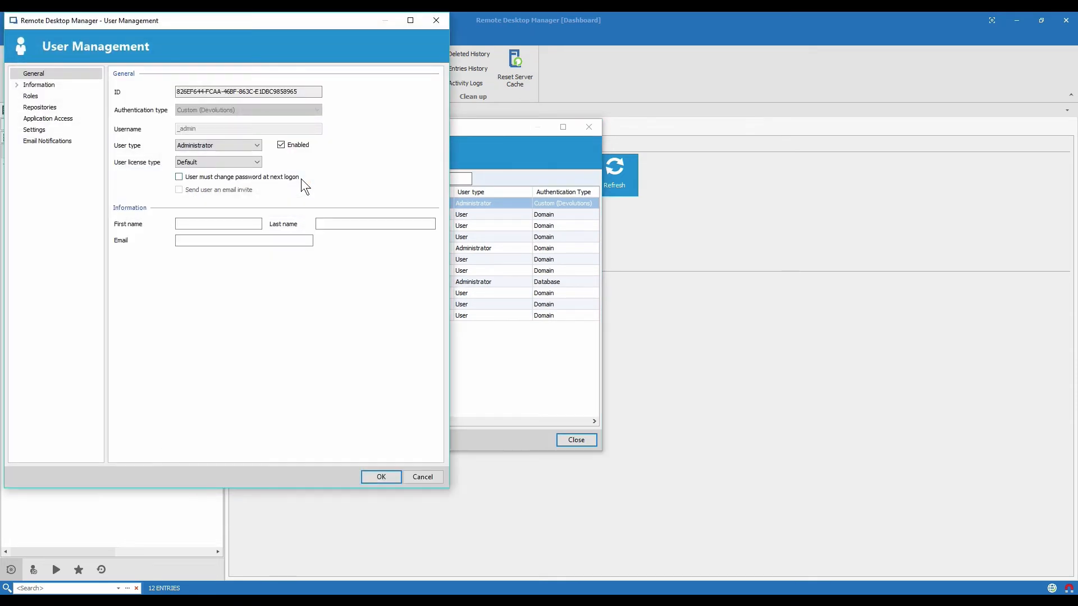
drag(238, 17, 321, 70)
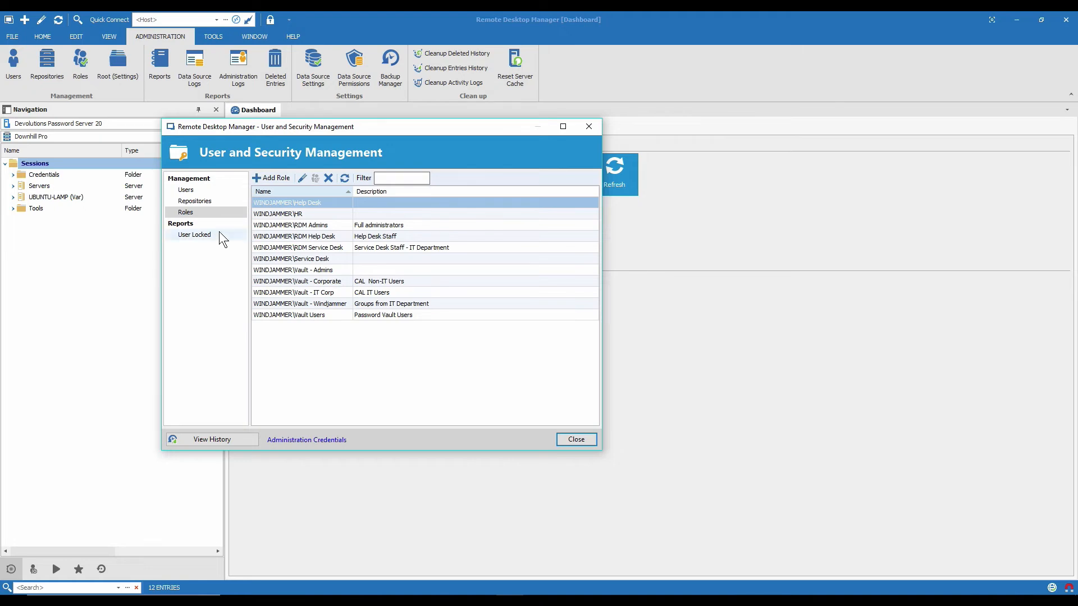
click(301, 178)
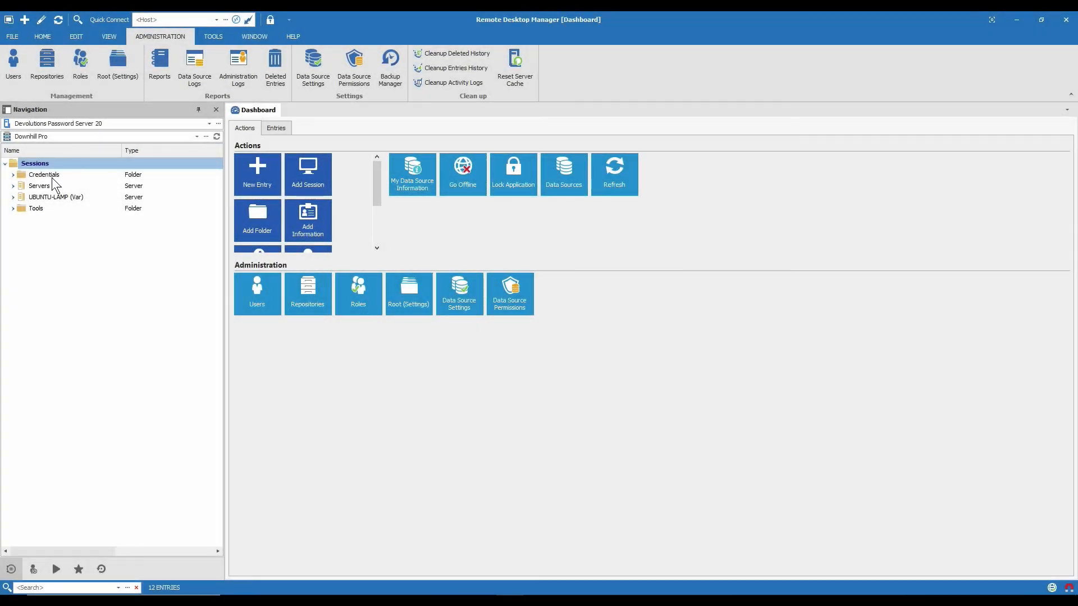
Set the overall permission of the Servers folder to Custom in its security properties
click(52, 177)
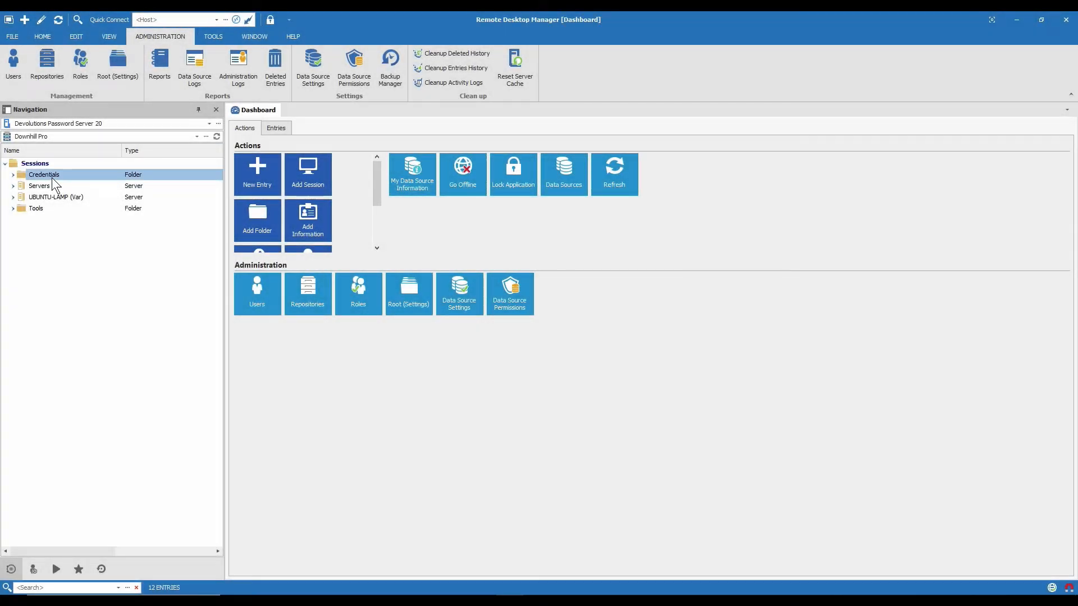
click(12, 174)
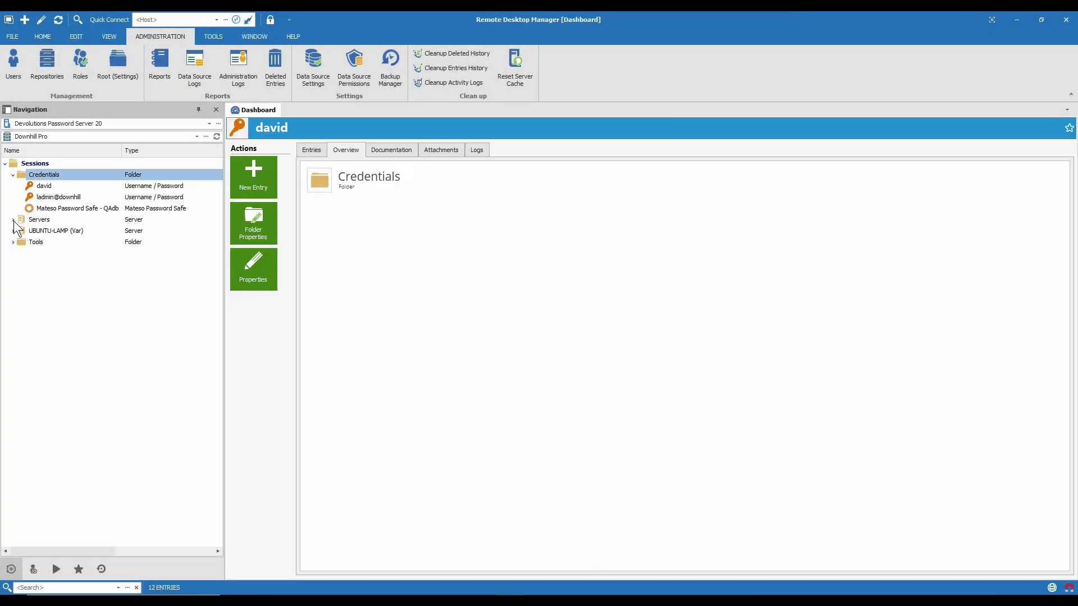
click(23, 221)
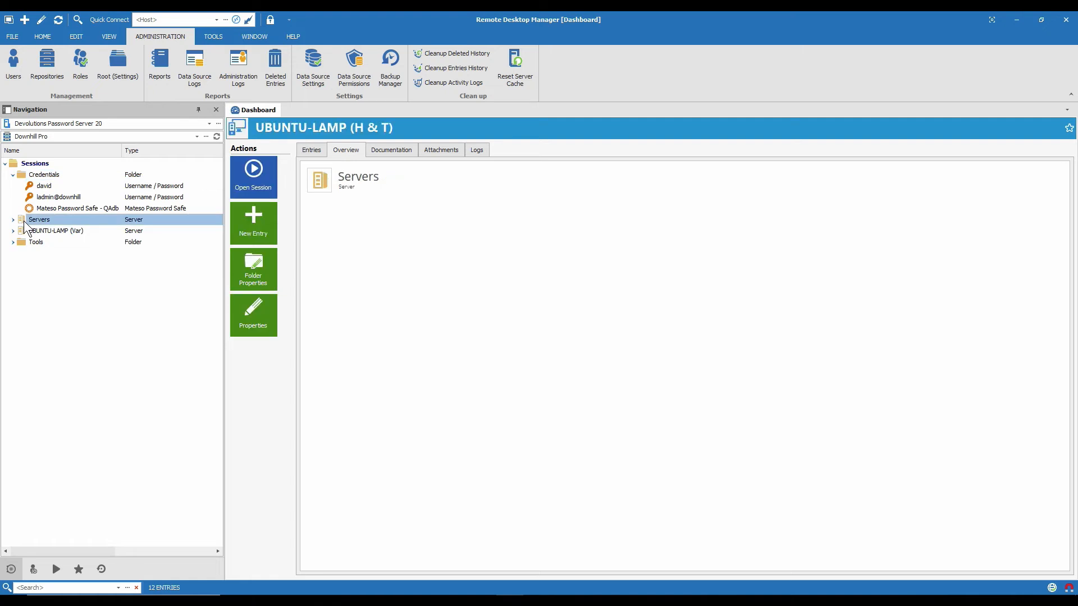
click(261, 274)
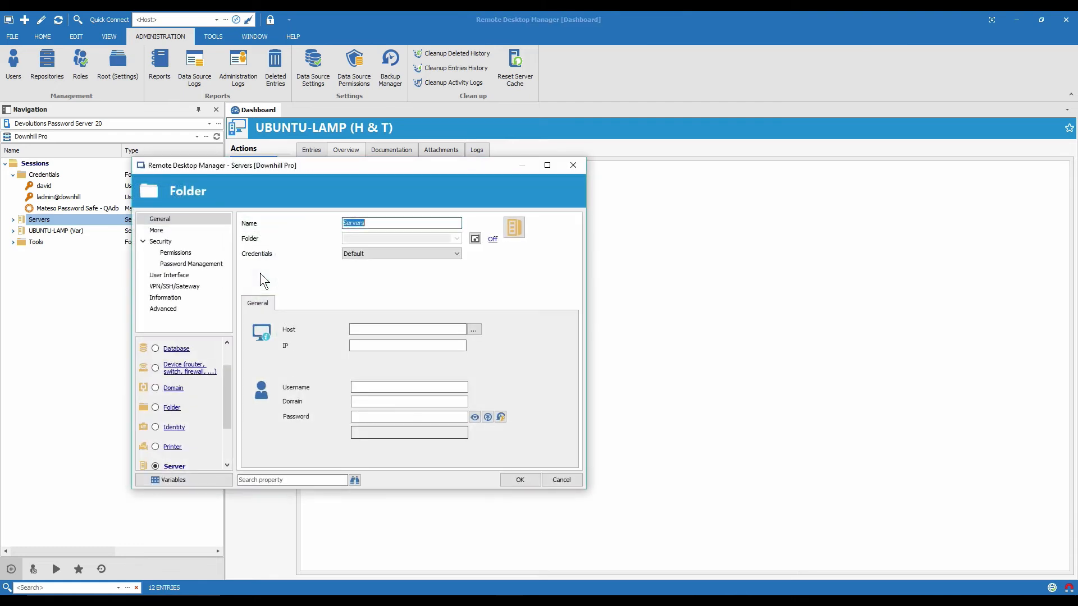
drag(344, 167, 404, 82)
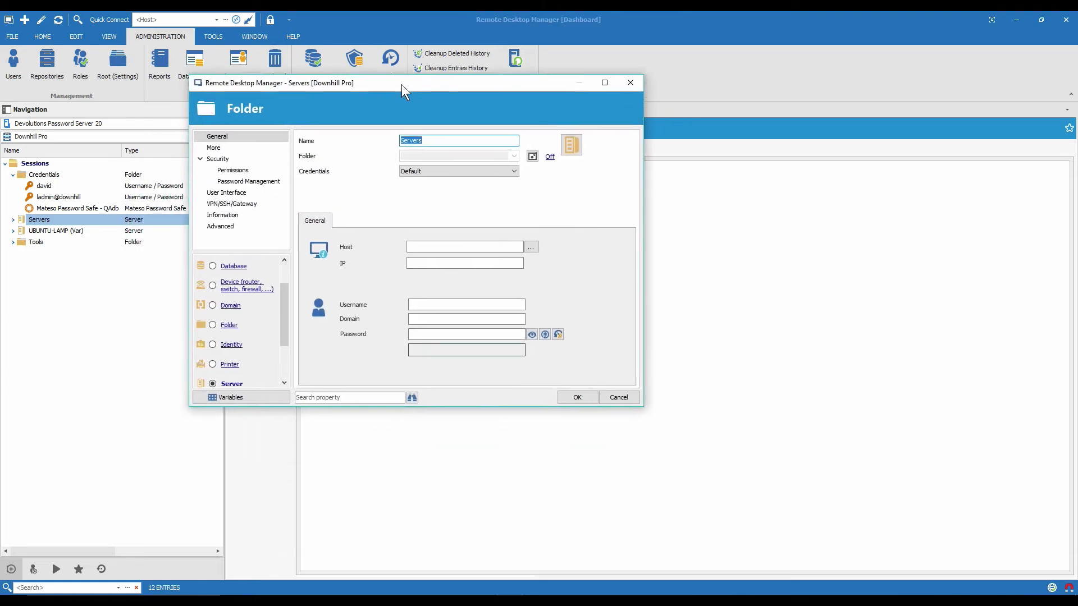
click(240, 158)
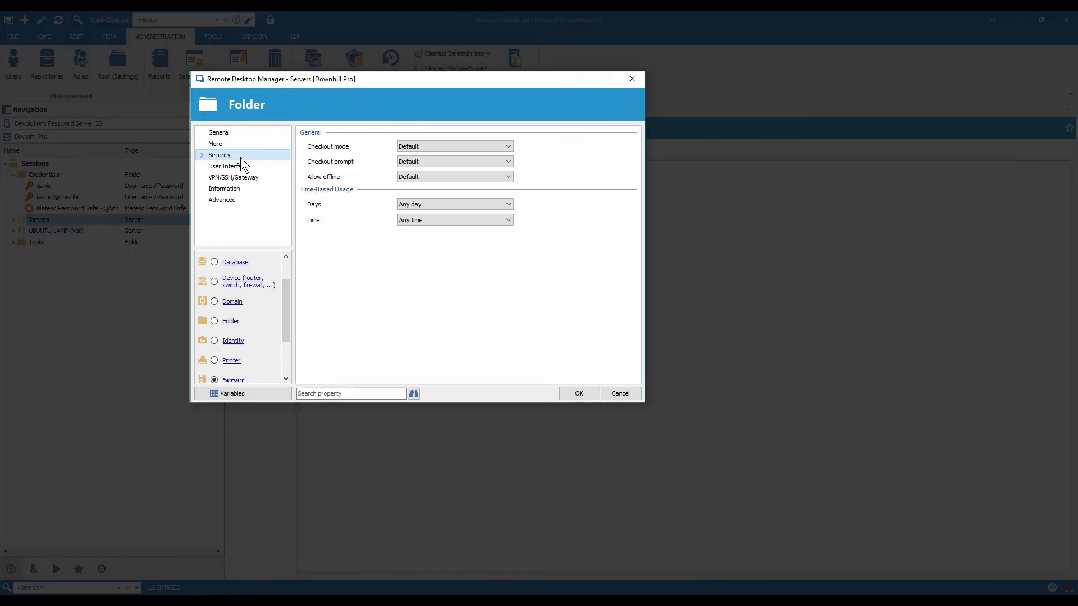
click(253, 177)
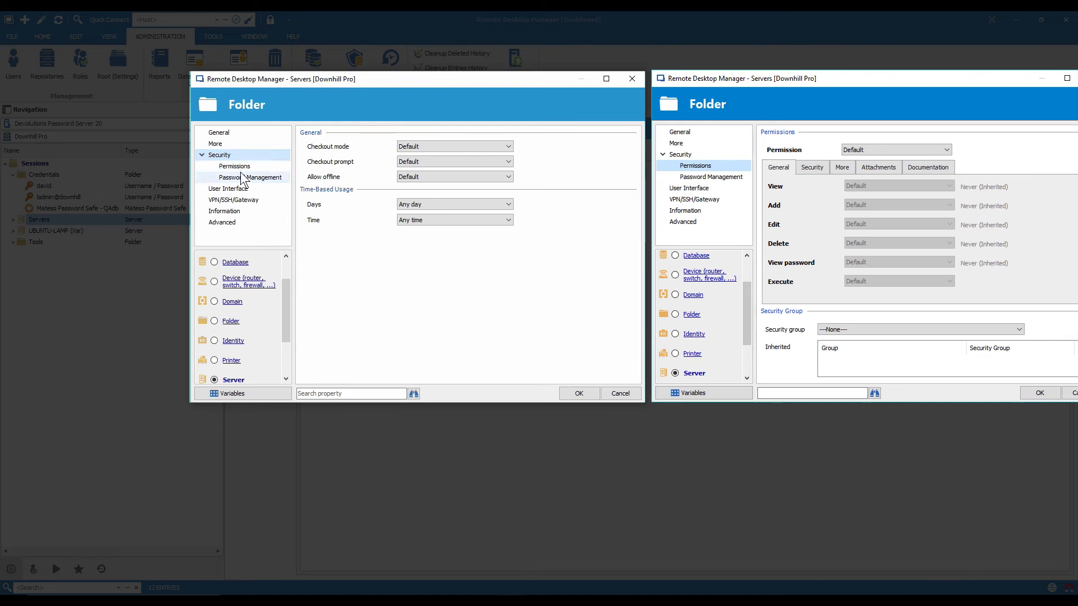
click(257, 166)
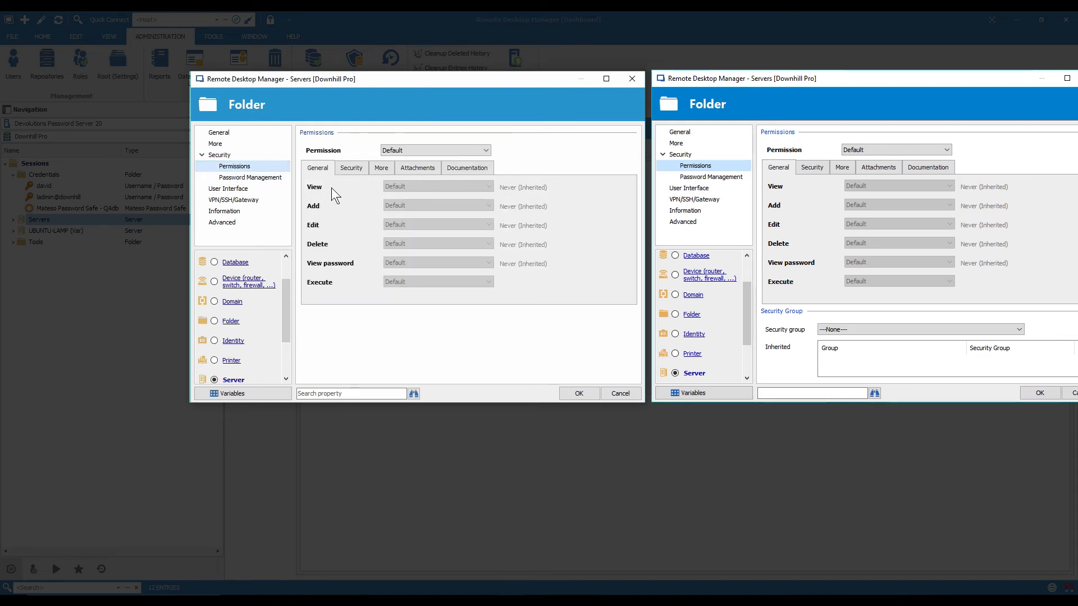
click(412, 149)
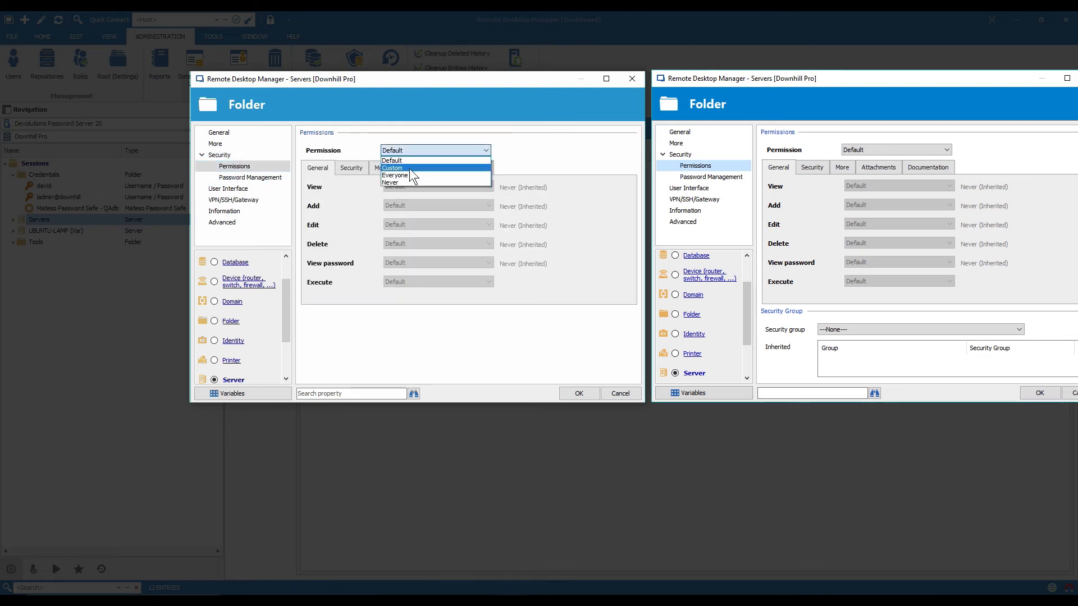
click(410, 168)
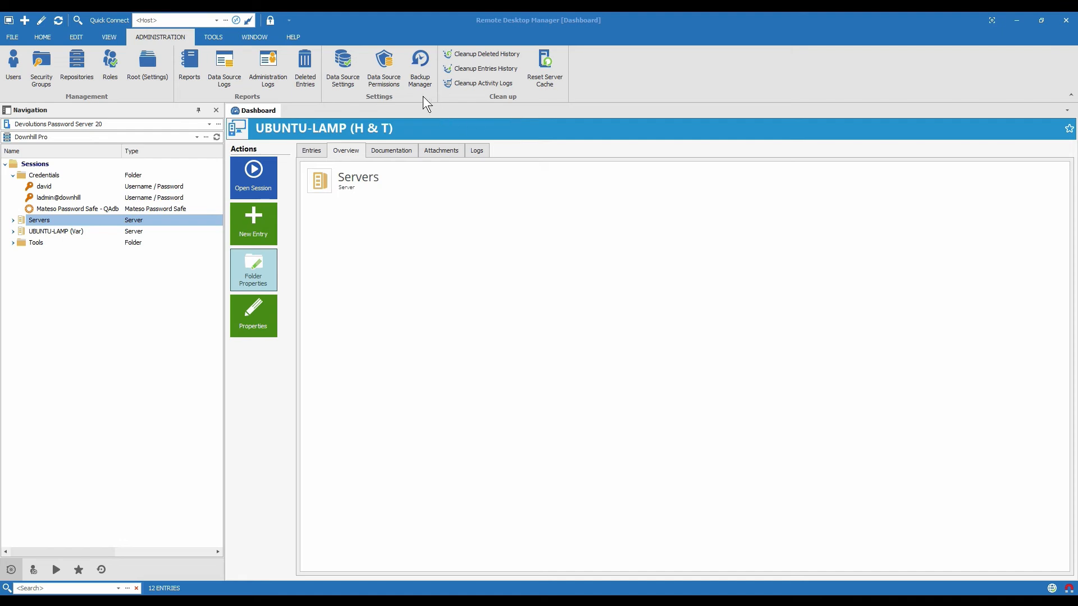
Try setting the data source's vault Import permission to Custom, leaving the data source permissions without saving
click(393, 86)
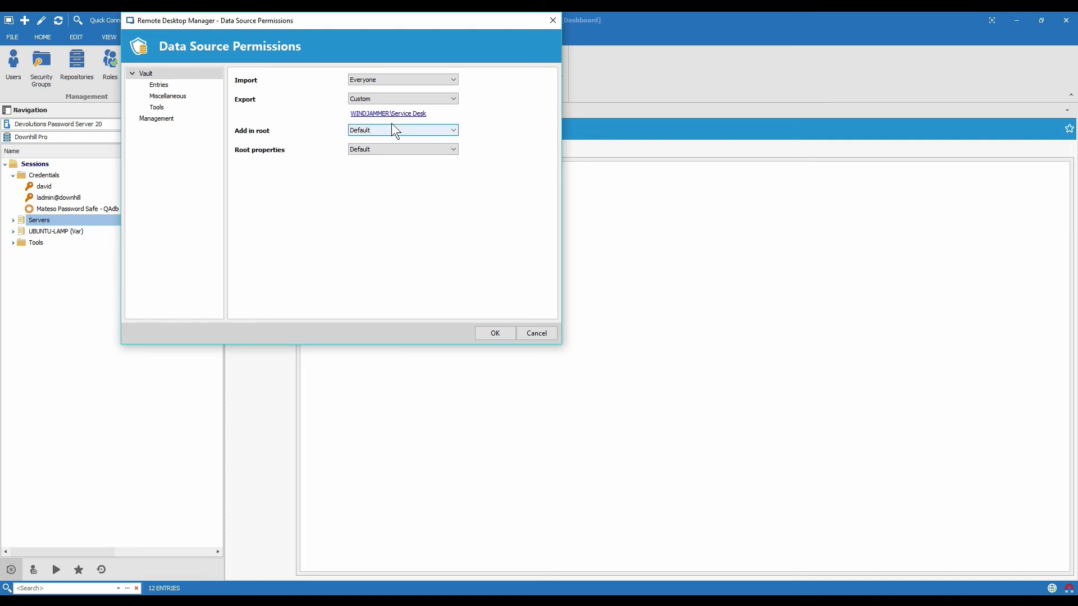
click(388, 80)
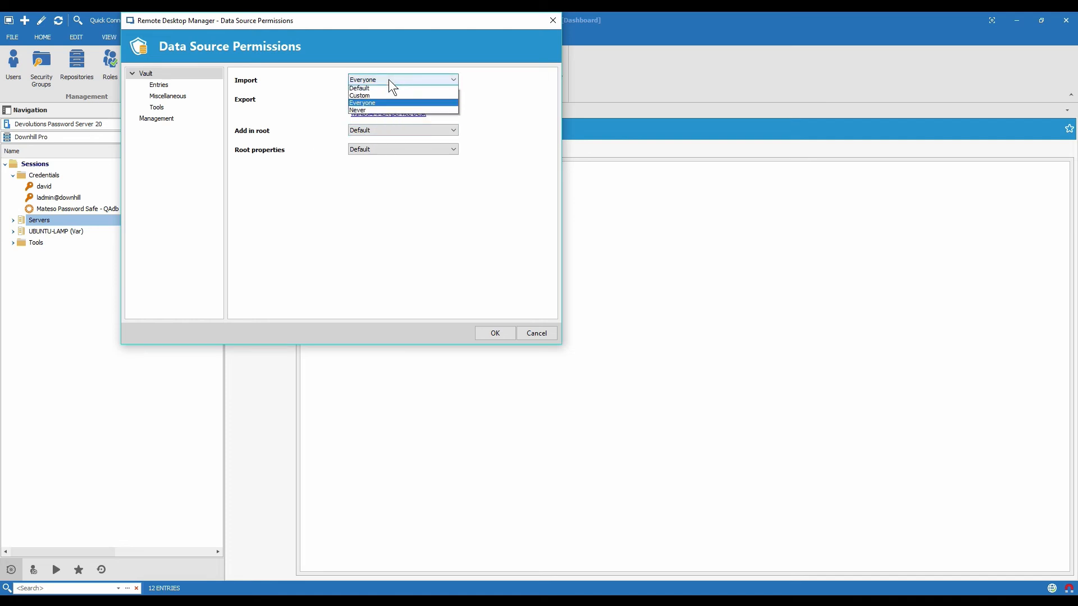
click(376, 93)
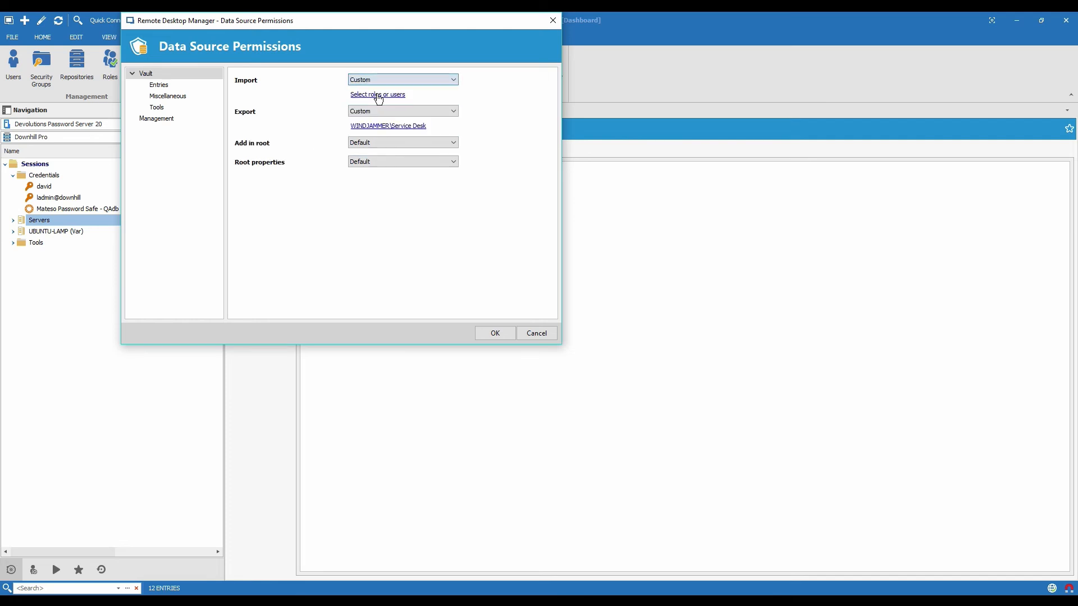
click(553, 21)
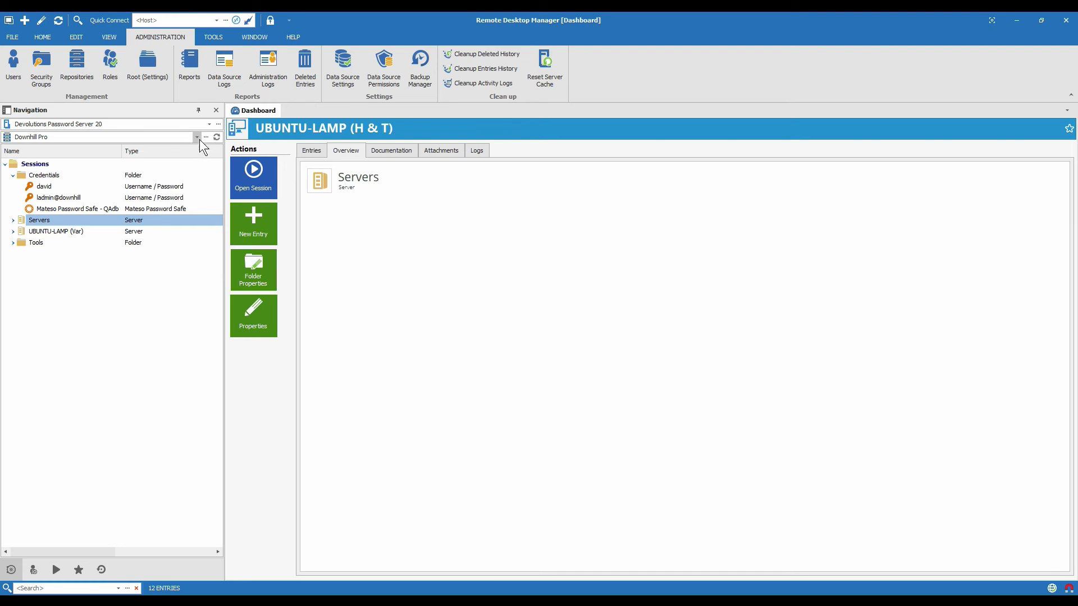
Open the Microsoft SQL Server data source for editing and start database creation from its upgrade options
click(218, 126)
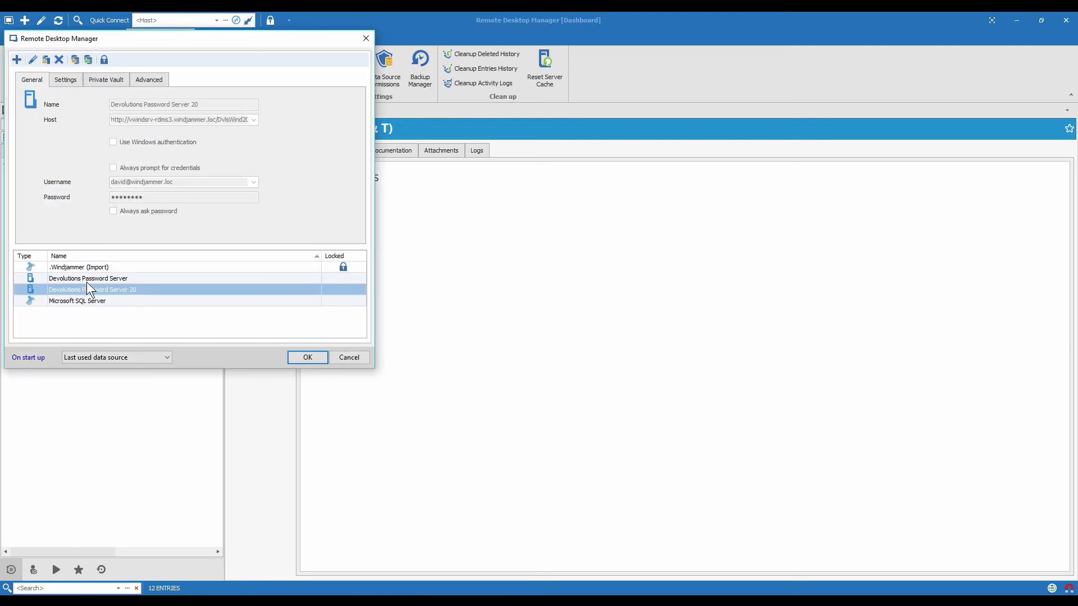
click(82, 302)
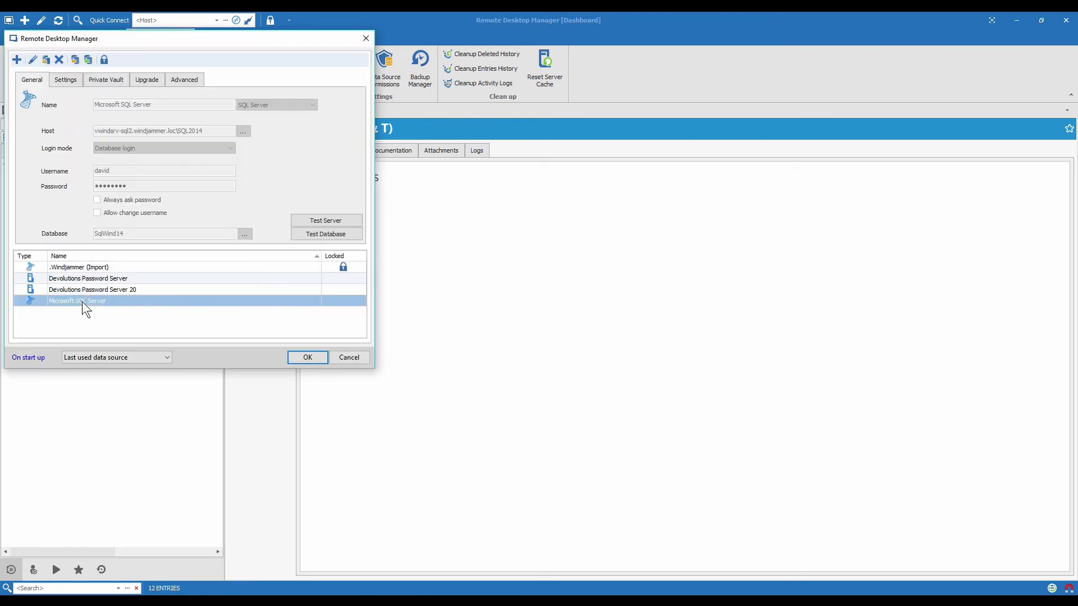
click(147, 80)
click(33, 60)
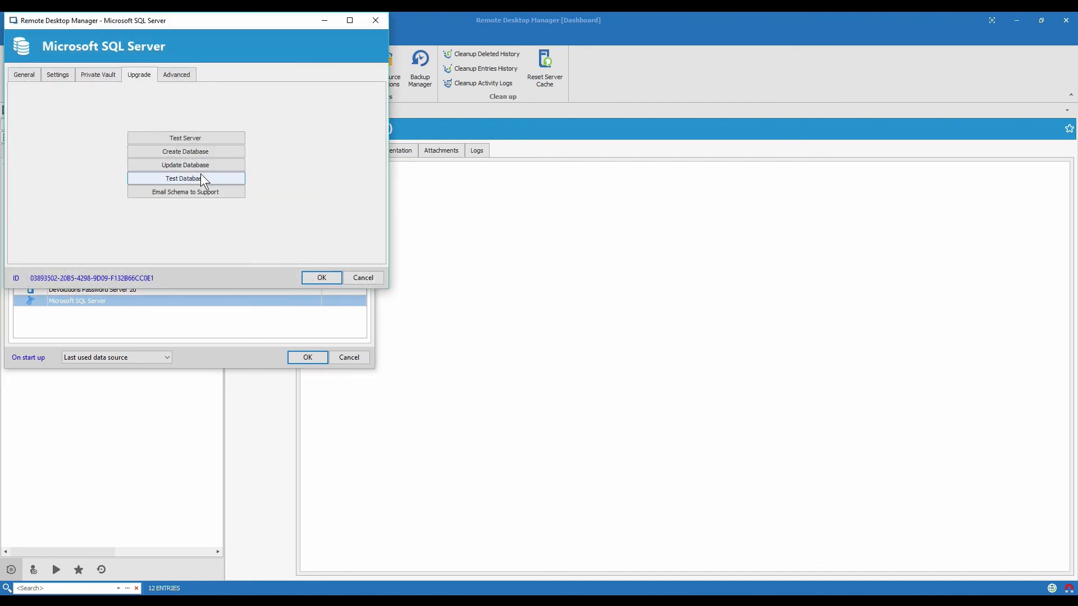
click(181, 150)
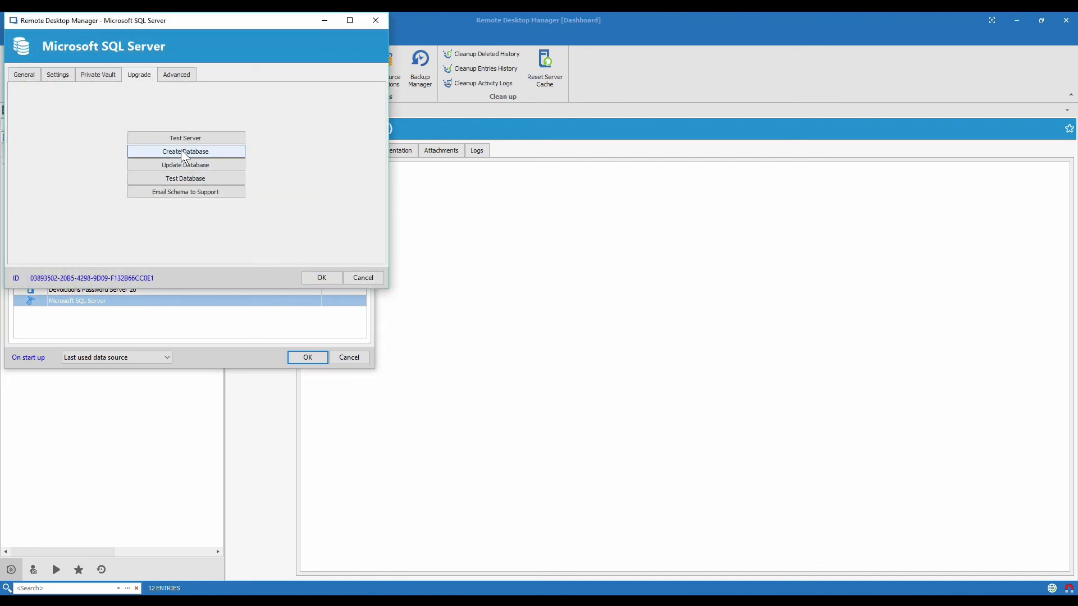